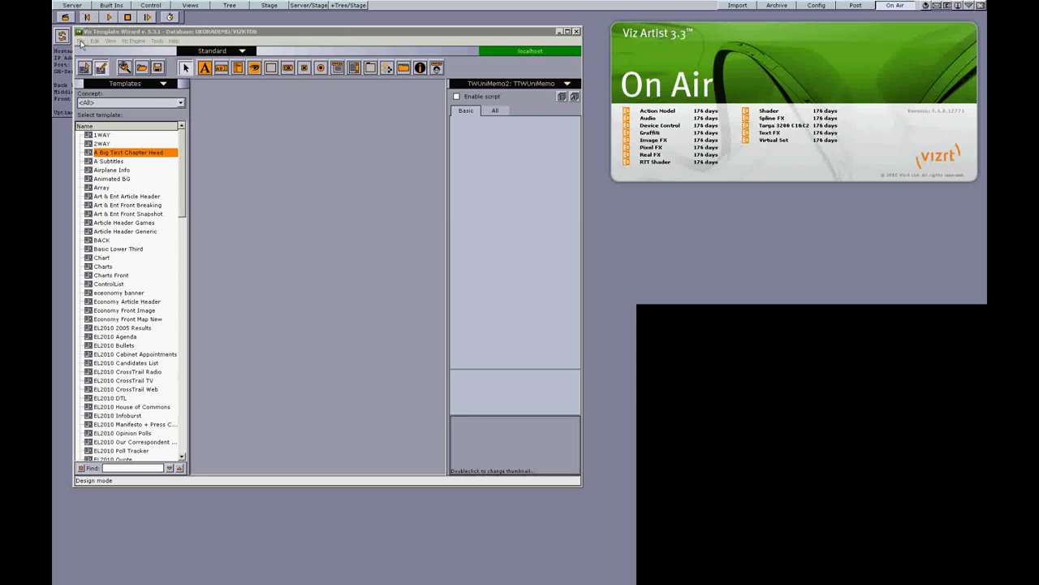
# Step: Launch the new-template wizard and add the PhonoImage scene to the selected scenes
pyautogui.click(80, 41)
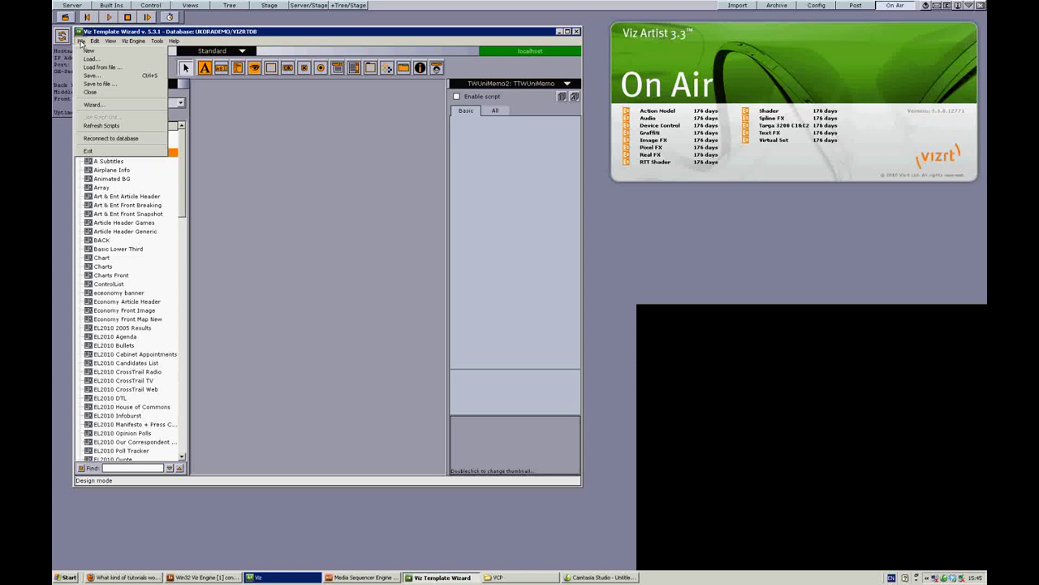
pyautogui.click(92, 105)
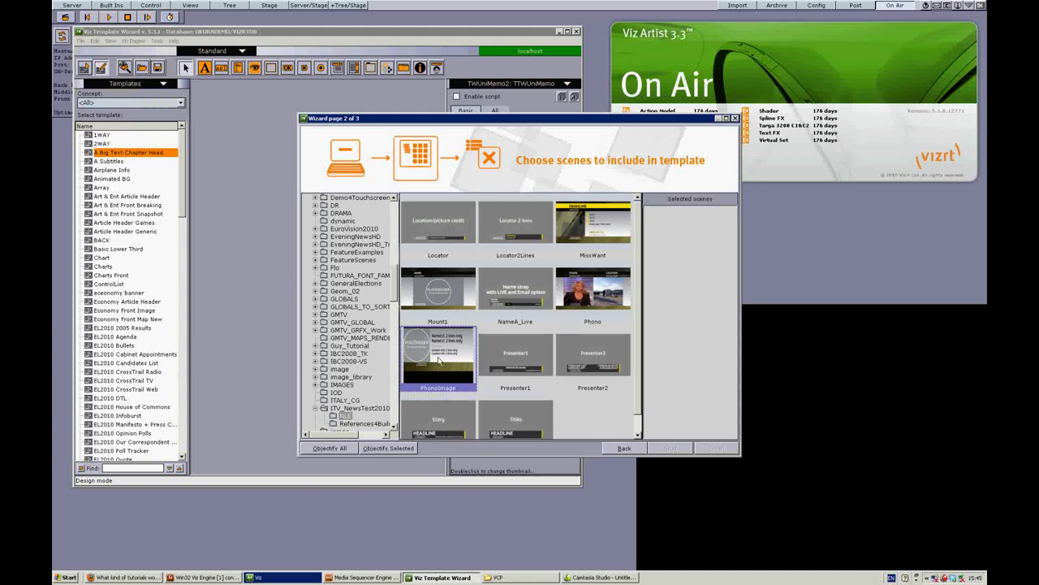
pyautogui.moveTo(439, 362); pyautogui.dragTo(661, 258)
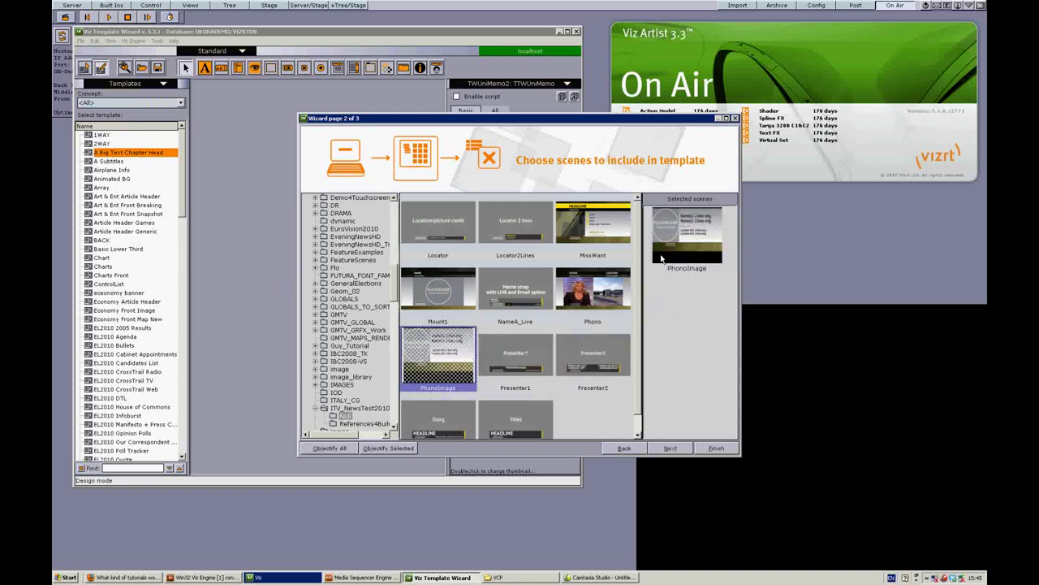
pyautogui.click(669, 258)
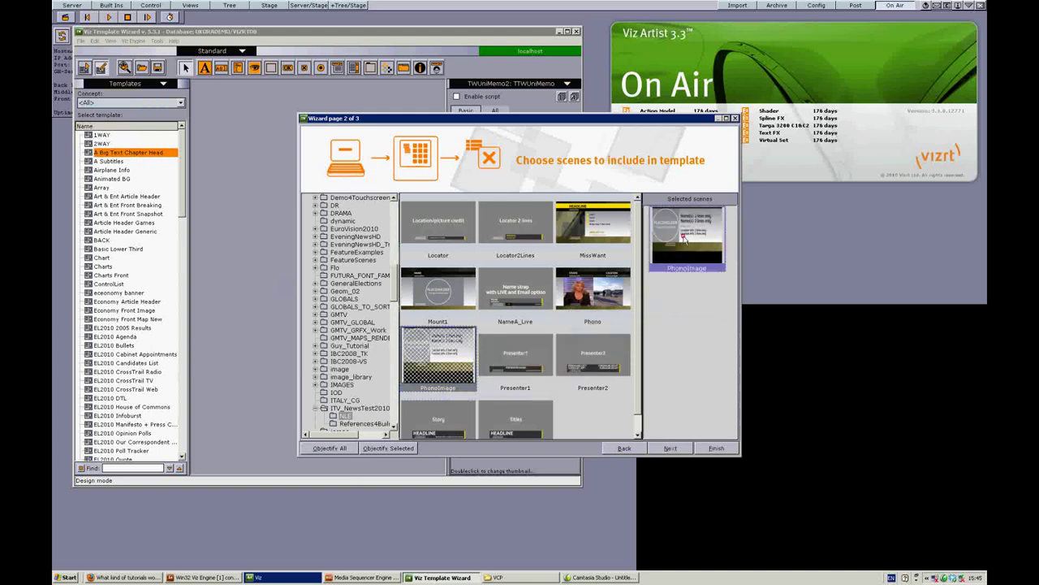
# Step: Keep all exposed PhonoImage objects, finish the wizard, then minimise the Template Wizard window
pyautogui.click(670, 447)
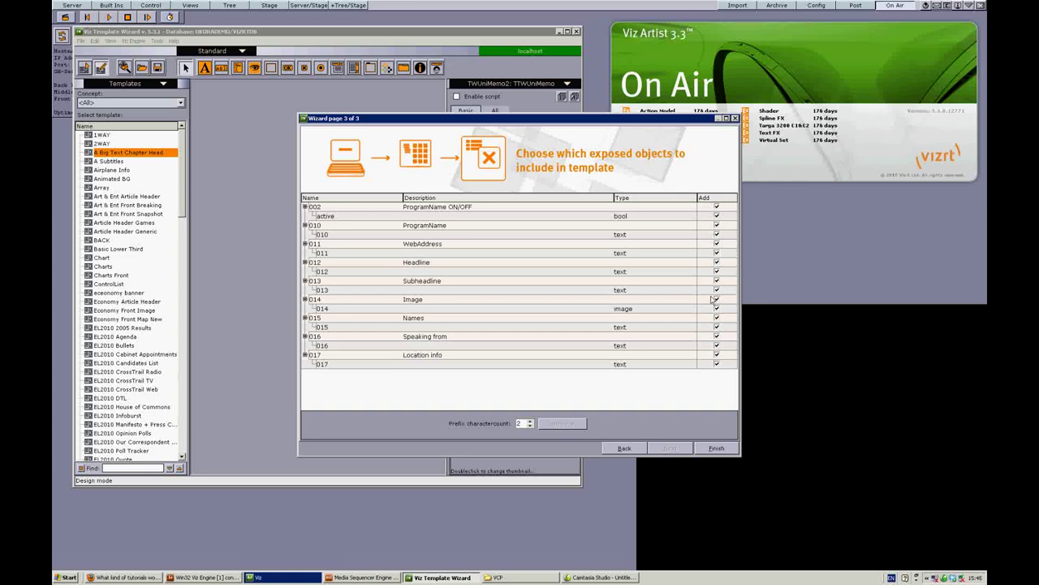
pyautogui.click(716, 449)
pyautogui.click(462, 577)
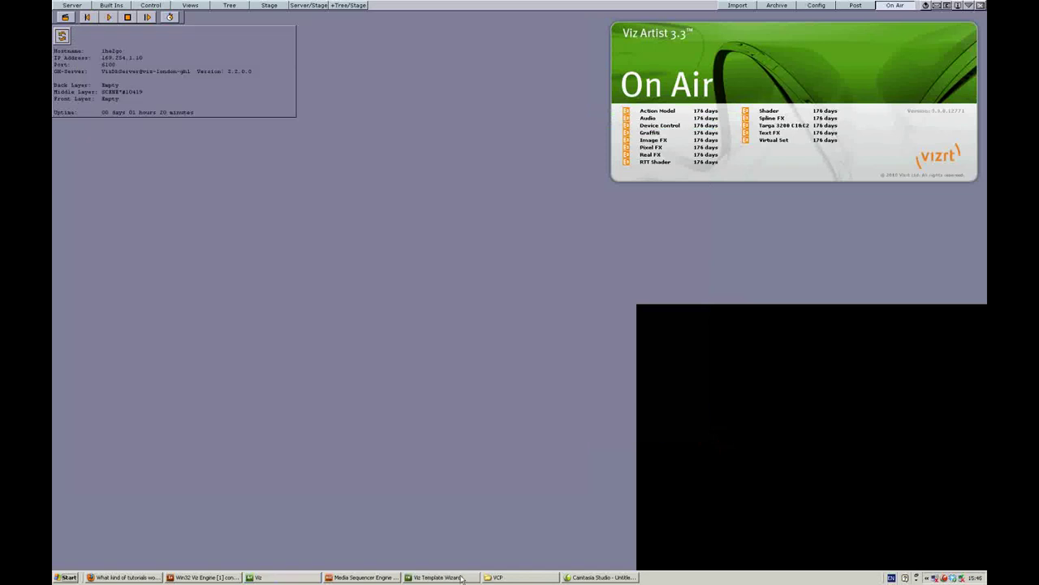
# Step: Restore the Template Wizard and widen the PhonoImage template's design panel to the right
pyautogui.click(465, 577)
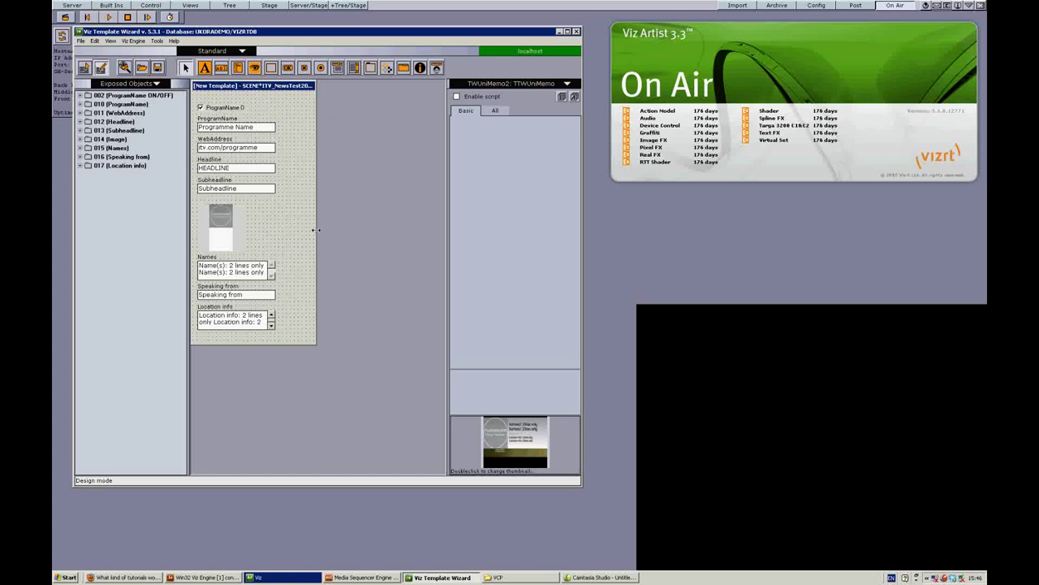
pyautogui.moveTo(316, 230); pyautogui.dragTo(443, 214)
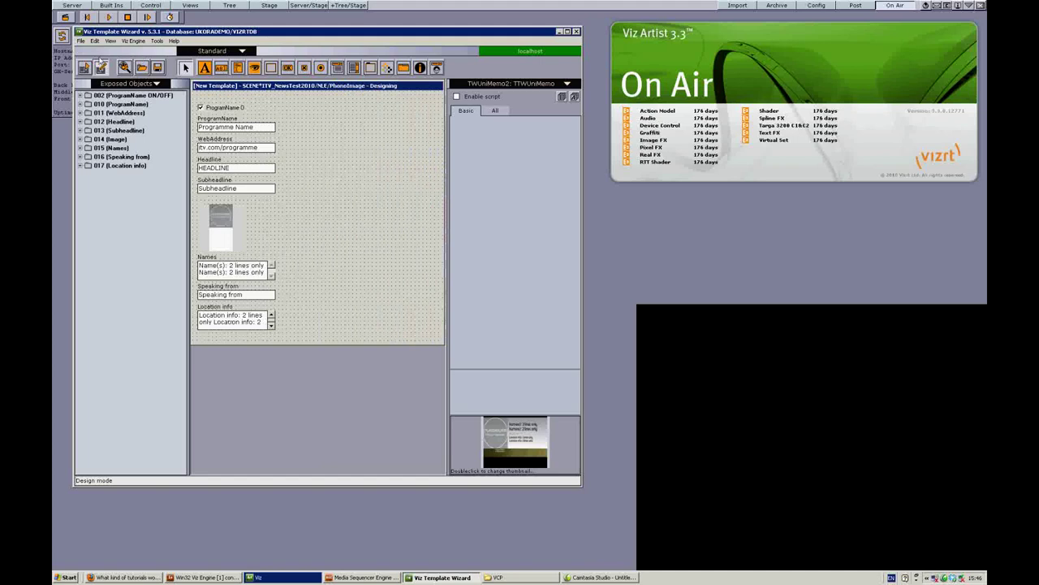
# Step: Play the PhonoImage graphic to preview in Run mode, then return to Design mode
pyautogui.click(85, 68)
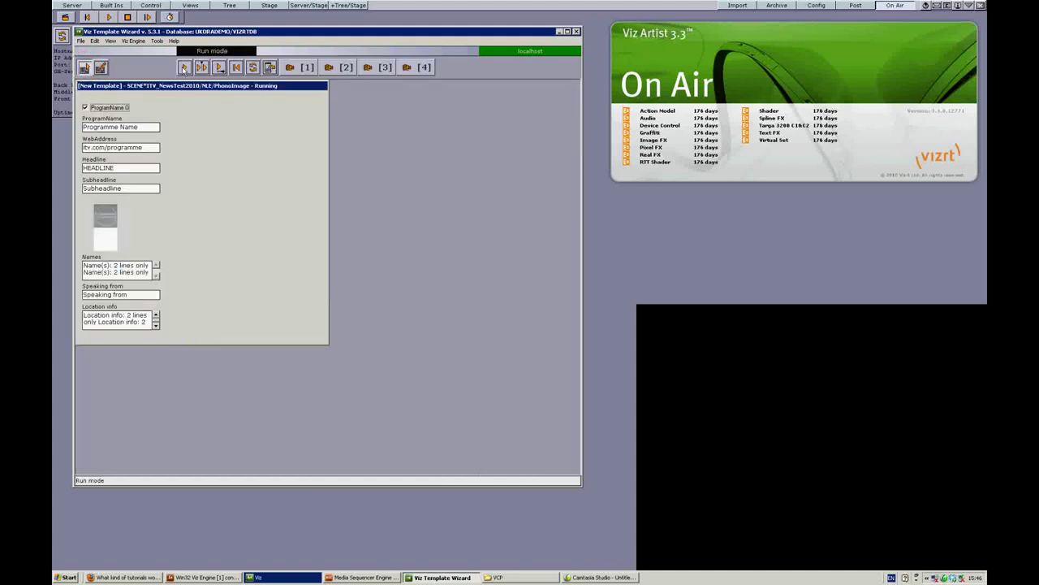
pyautogui.click(183, 68)
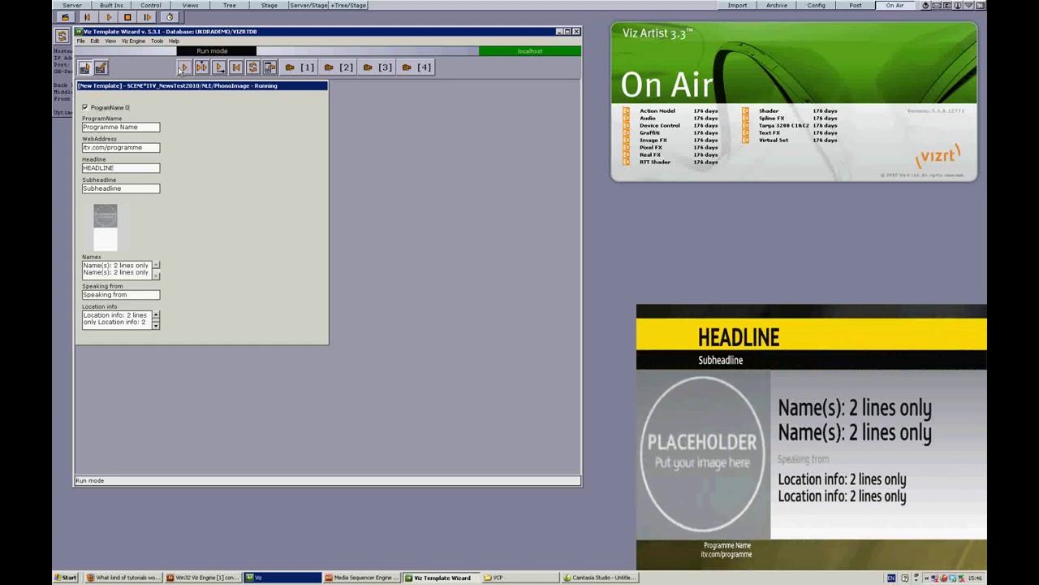
pyautogui.click(103, 69)
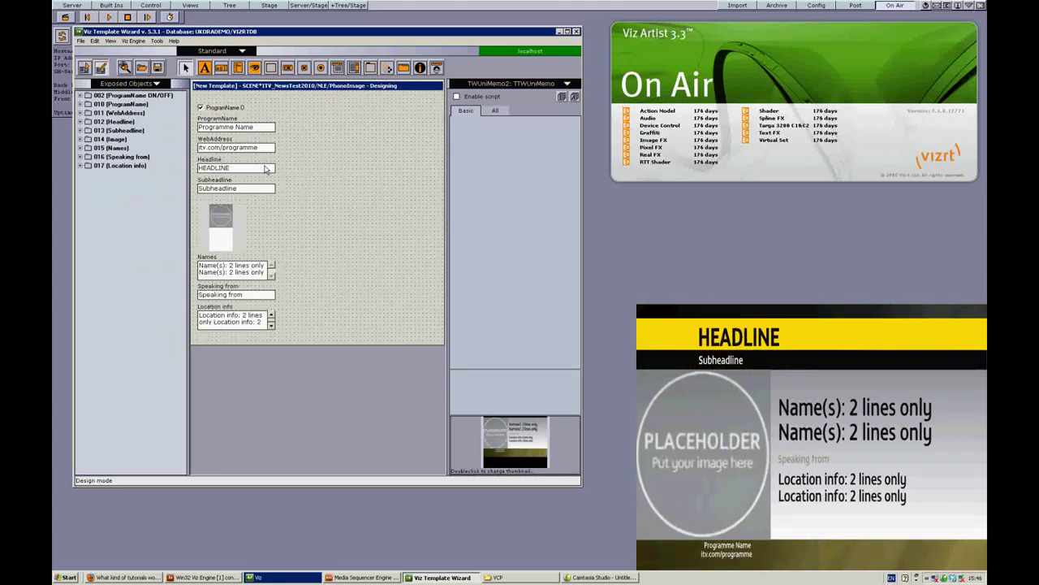
# Step: Move the ProgramName checkbox, ProgramName and WebAddress fields to the lower right
pyautogui.click(222, 108)
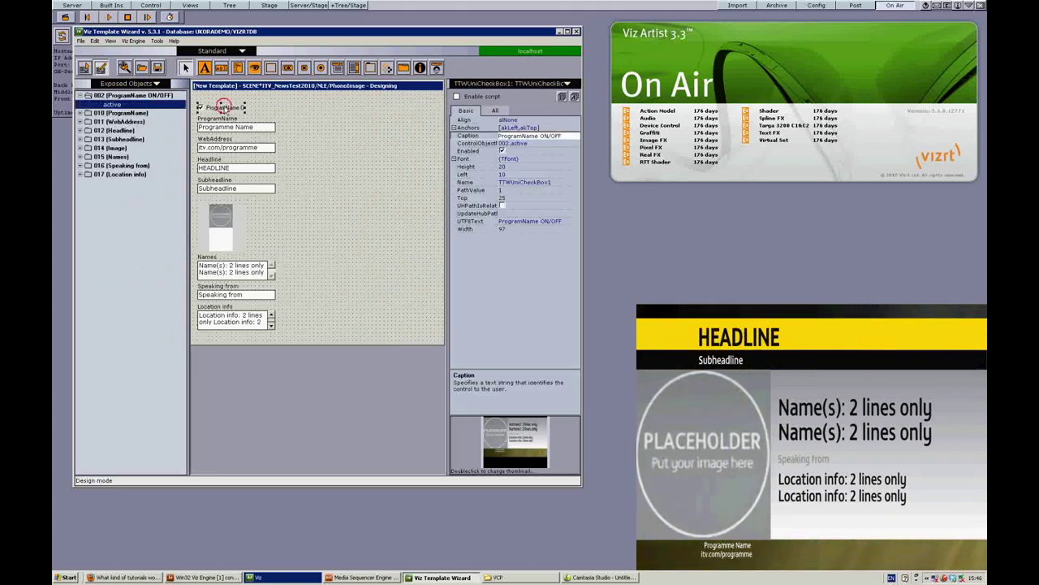
pyautogui.click(224, 118)
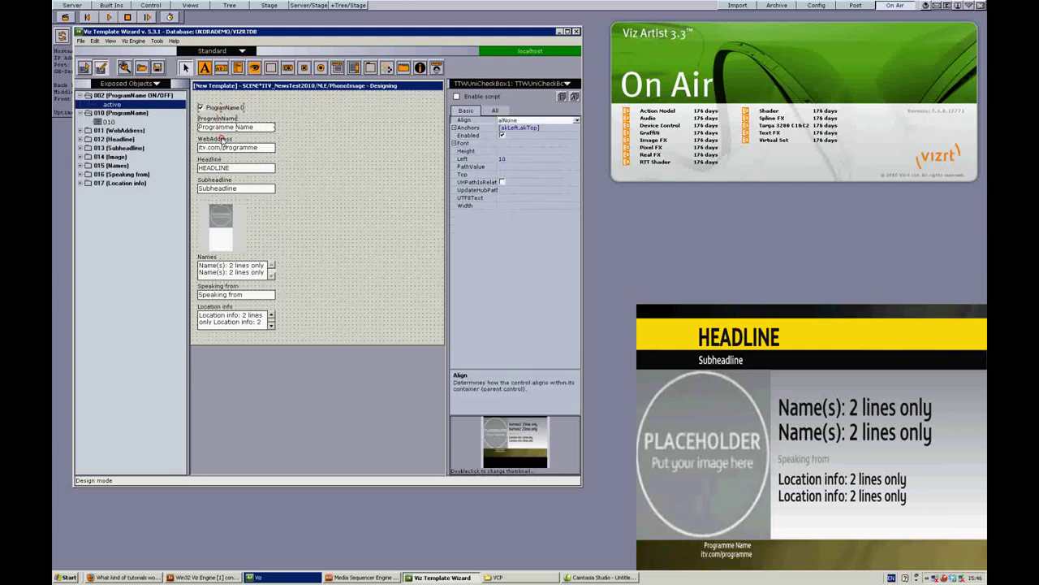
pyautogui.click(225, 148)
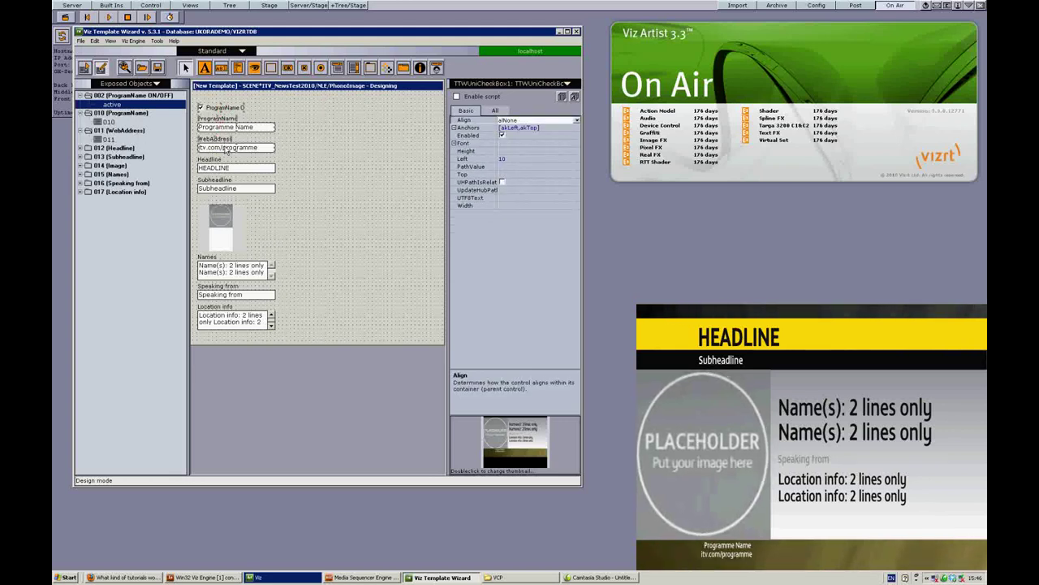
pyautogui.moveTo(224, 150); pyautogui.dragTo(367, 323)
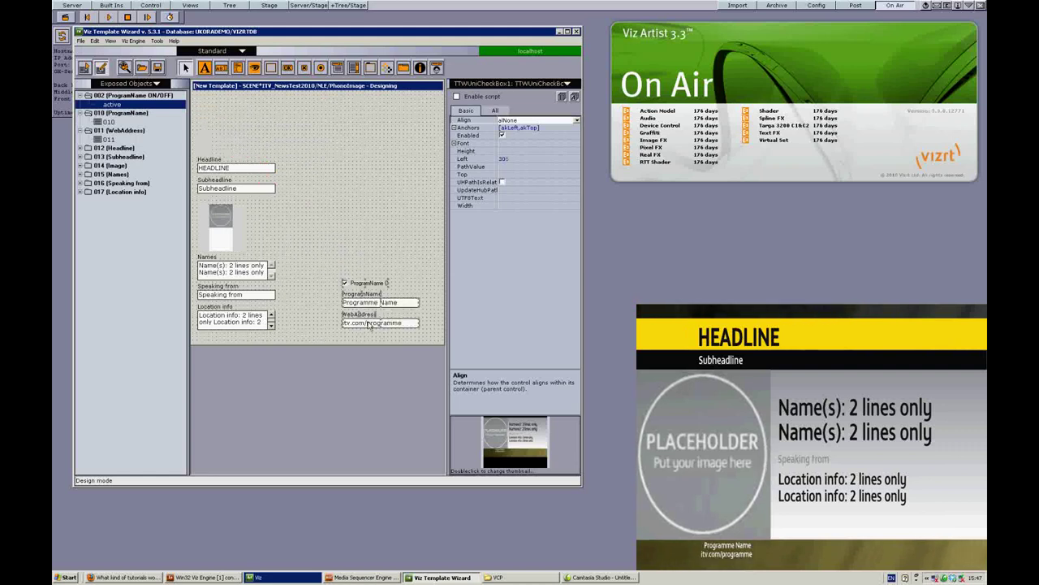
# Step: Move the Headline and Subheadline controls to the top of the form
pyautogui.click(213, 161)
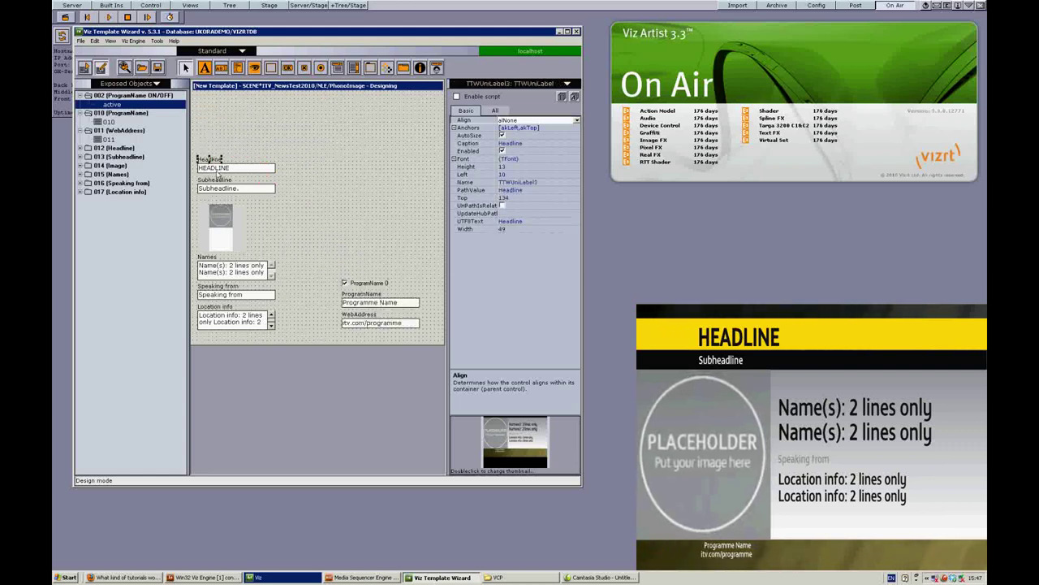
pyautogui.keyDown('shift'); pyautogui.click(216, 169); pyautogui.keyUp('shift')
pyautogui.keyDown('shift'); pyautogui.click(217, 189); pyautogui.keyUp('shift')
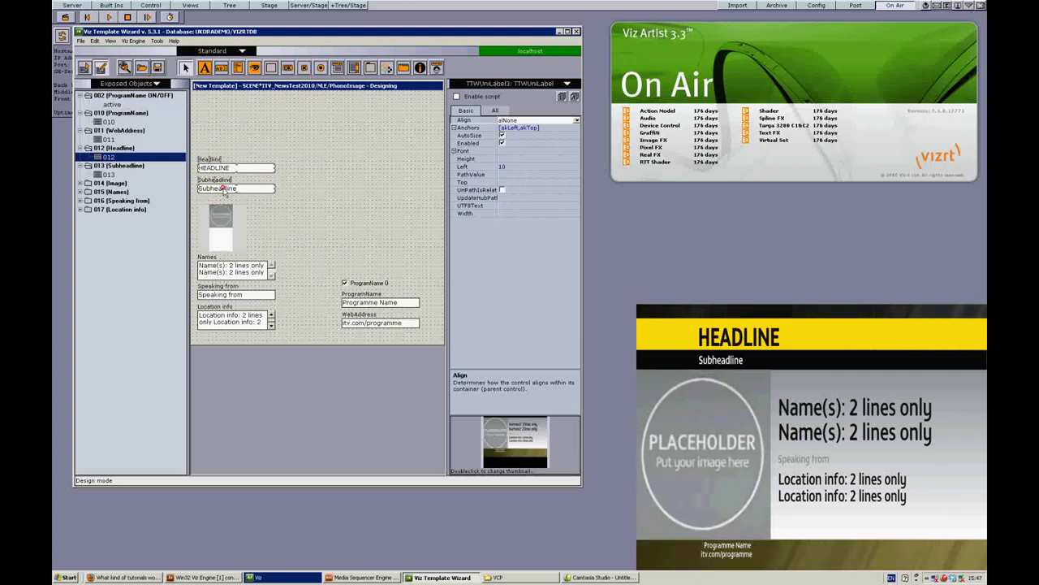
pyautogui.moveTo(222, 190); pyautogui.dragTo(225, 128)
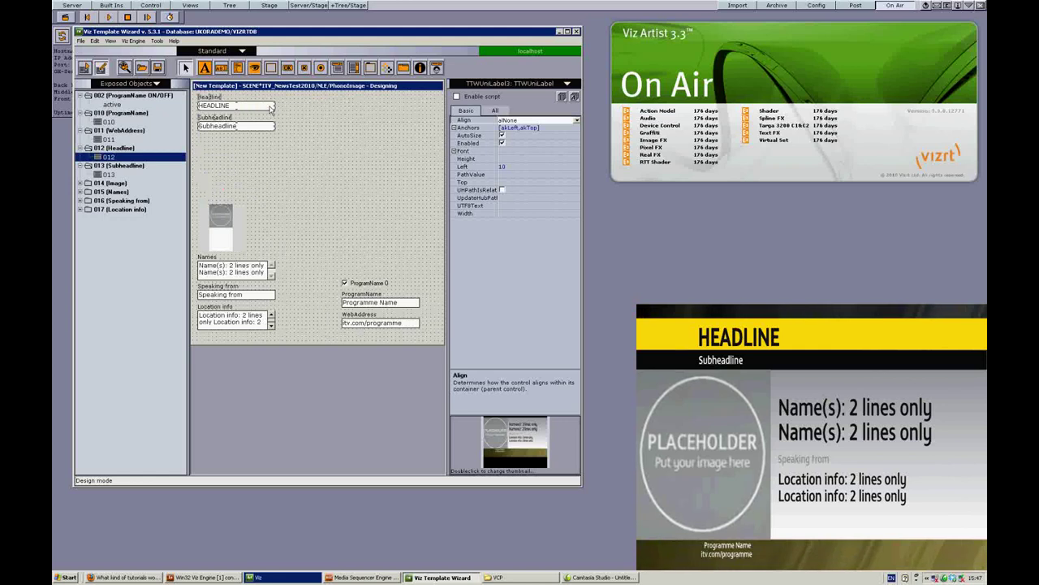
# Step: Stretch the HEADLINE and Subheadline text boxes across the full form width
pyautogui.click(286, 112)
pyautogui.click(275, 105)
pyautogui.moveTo(276, 105); pyautogui.dragTo(427, 107)
pyautogui.click(276, 126)
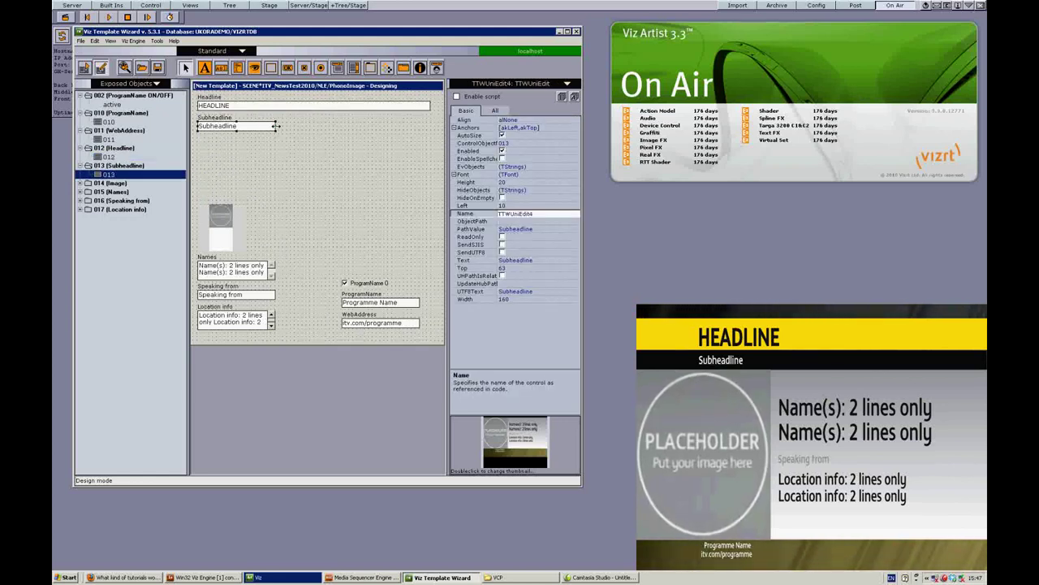
pyautogui.moveTo(276, 126); pyautogui.dragTo(431, 126)
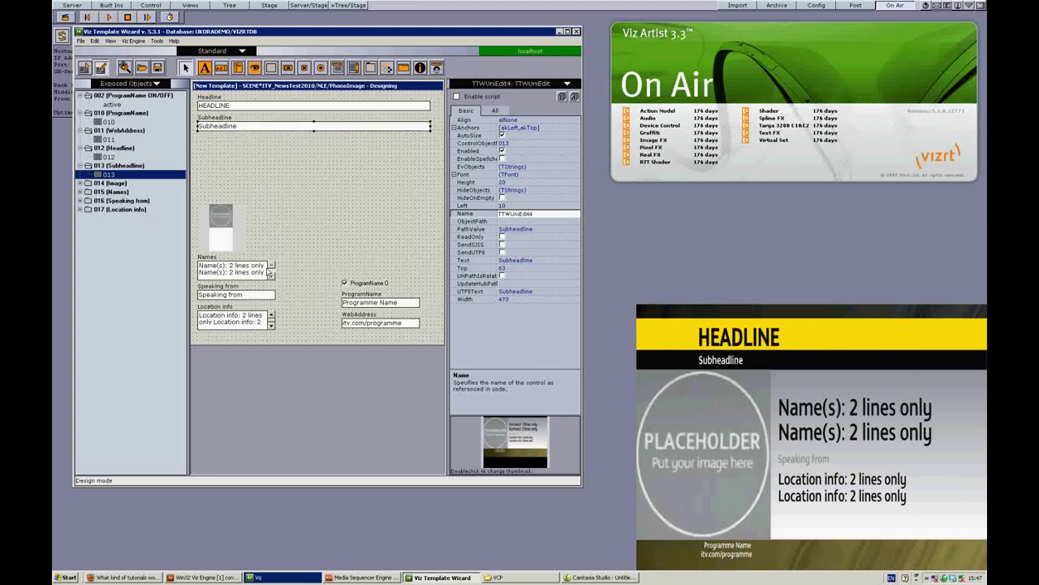
# Step: Move the image placeholder under Subheadline, with Names, Speaking from and Location info beside it
pyautogui.click(223, 231)
pyautogui.moveTo(223, 231); pyautogui.dragTo(224, 161)
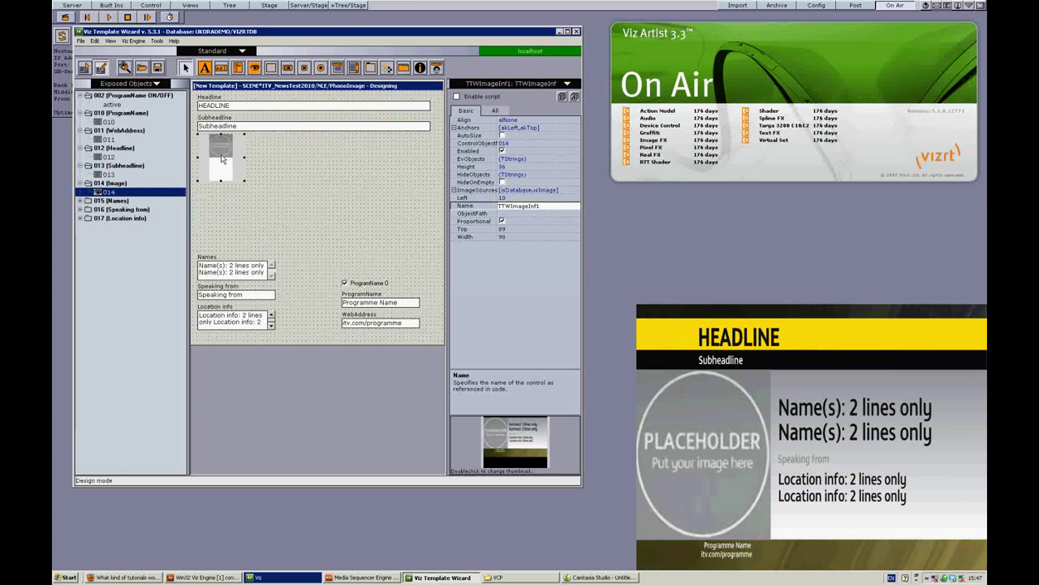
pyautogui.click(205, 259)
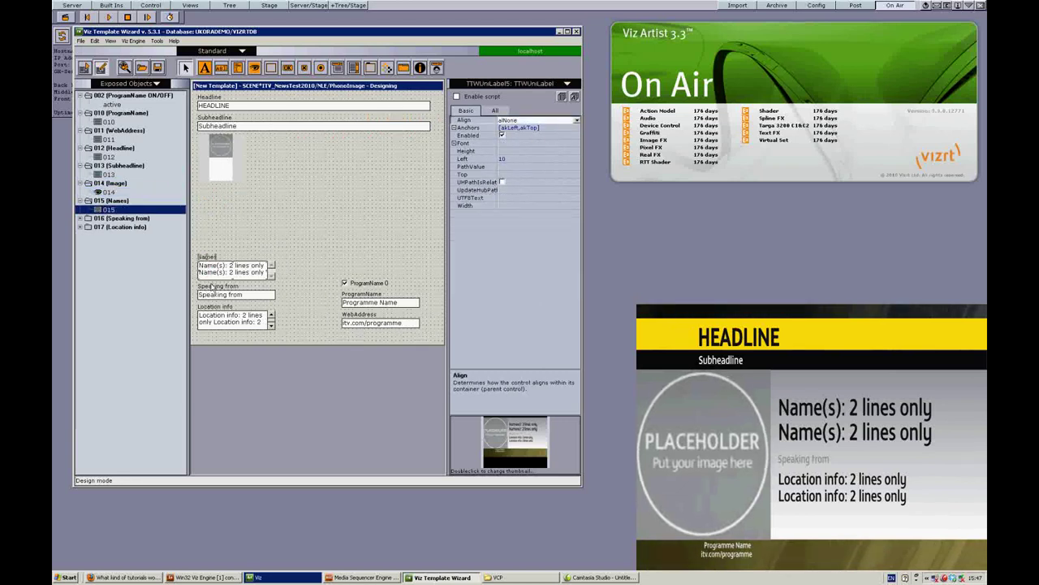
pyautogui.keyDown('shift'); pyautogui.click(212, 286); pyautogui.keyUp('shift')
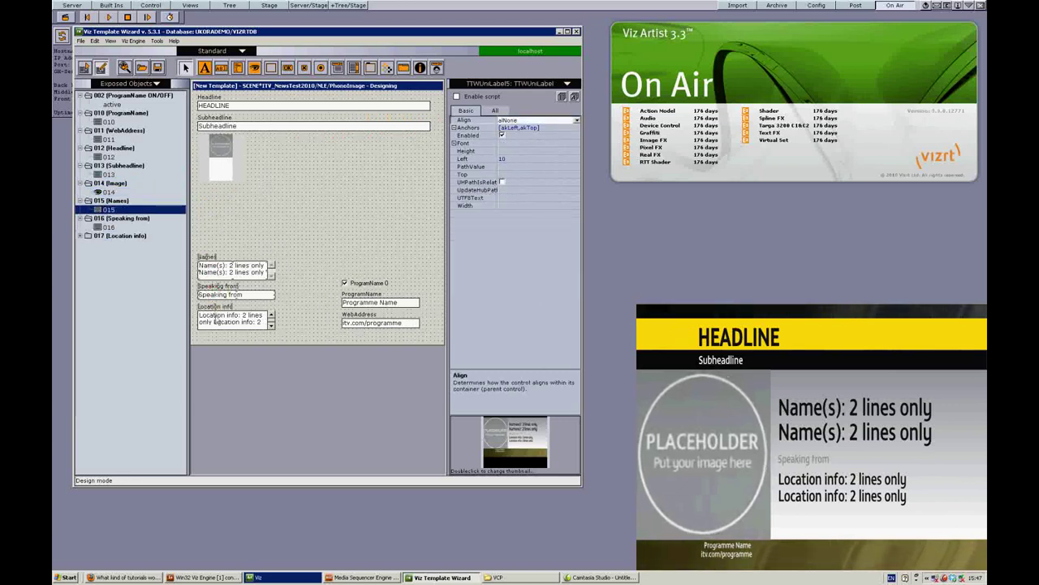
pyautogui.keyDown('shift'); pyautogui.click(216, 310); pyautogui.keyUp('shift')
pyautogui.moveTo(215, 316); pyautogui.dragTo(270, 204)
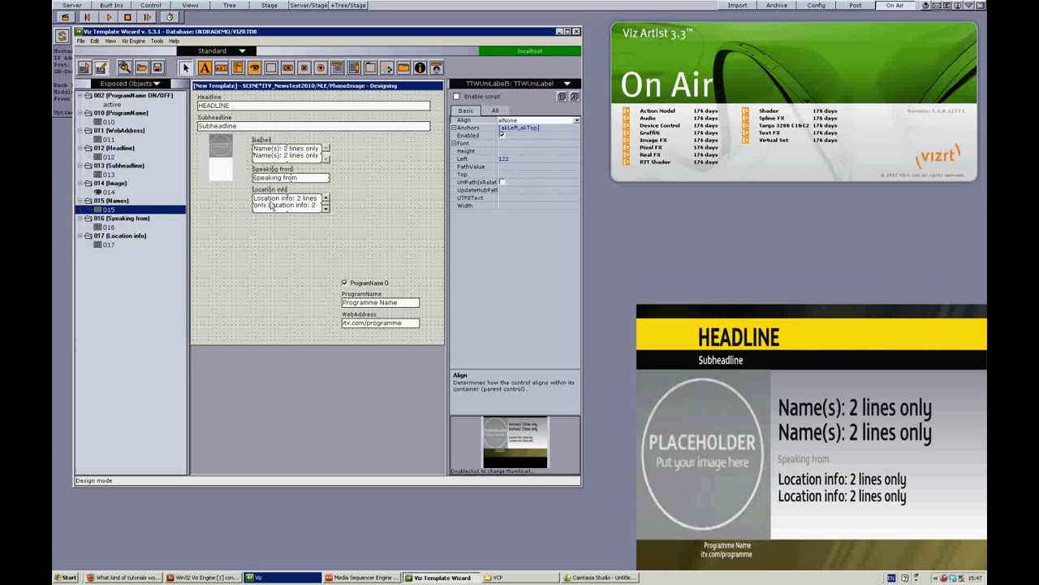
# Step: Move the ProgramName checkbox, ProgramName and WebAddress fields up under Location info
pyautogui.click(367, 284)
pyautogui.keyDown('shift'); pyautogui.click(365, 302); pyautogui.keyUp('shift')
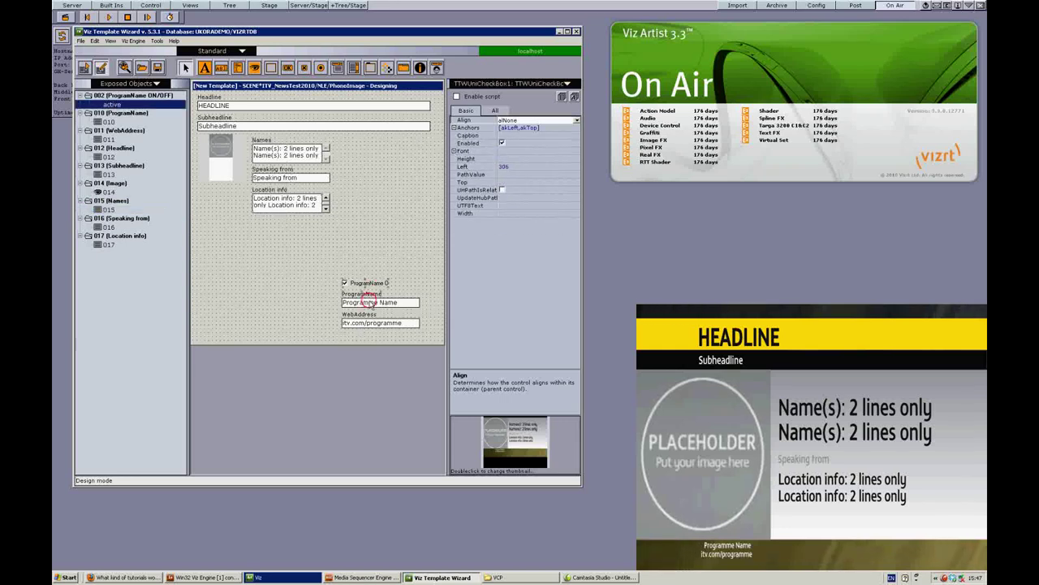
pyautogui.keyDown('shift'); pyautogui.click(369, 322); pyautogui.keyUp('shift')
pyautogui.moveTo(369, 322); pyautogui.dragTo(229, 262)
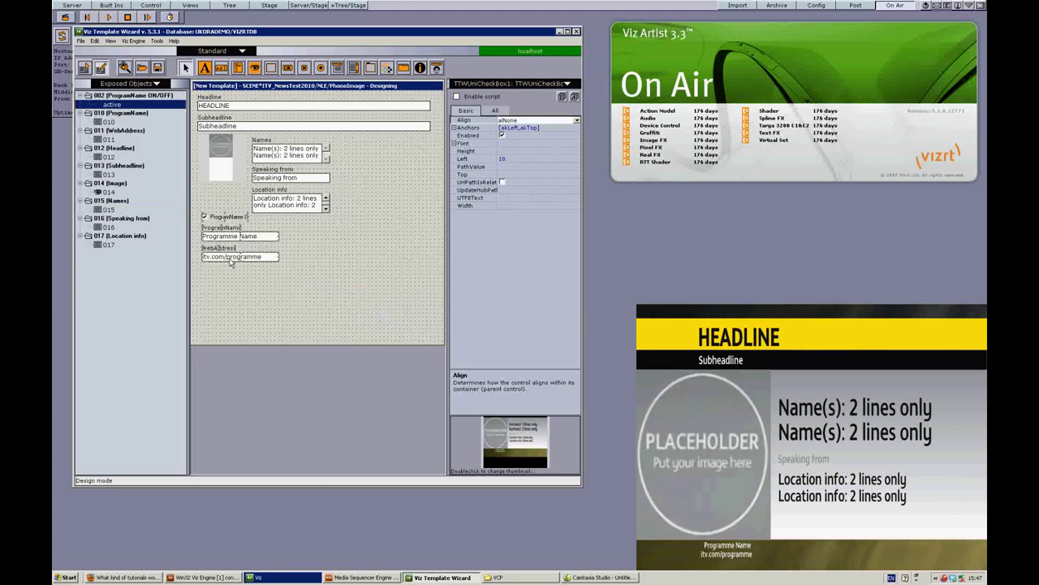
# Step: Widen the Names, Speaking from, Location info fields and ProgramName checkbox, then shorten the design area
pyautogui.click(267, 151)
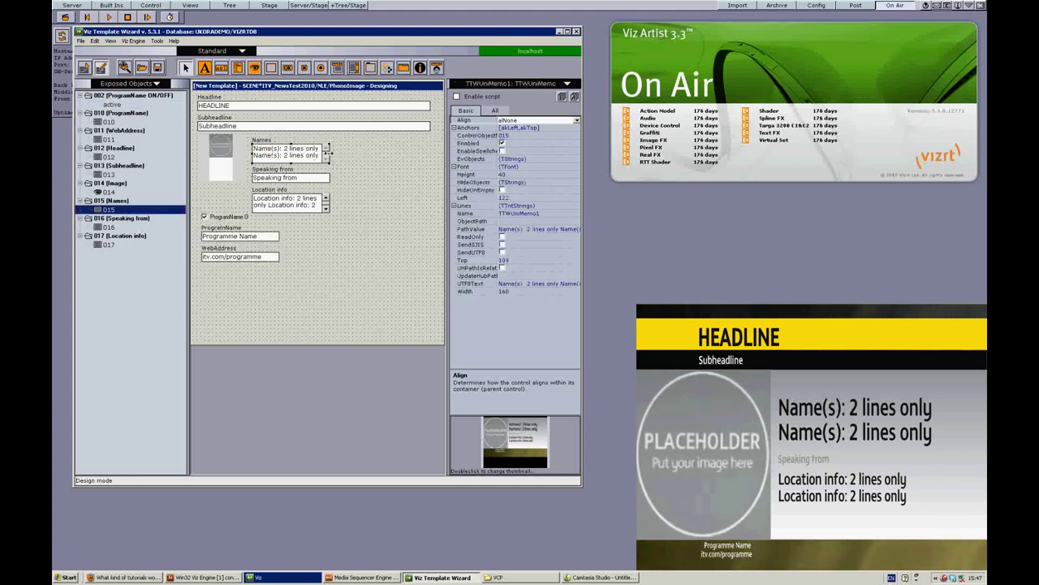
pyautogui.moveTo(328, 152); pyautogui.dragTo(431, 156)
pyautogui.click(294, 177)
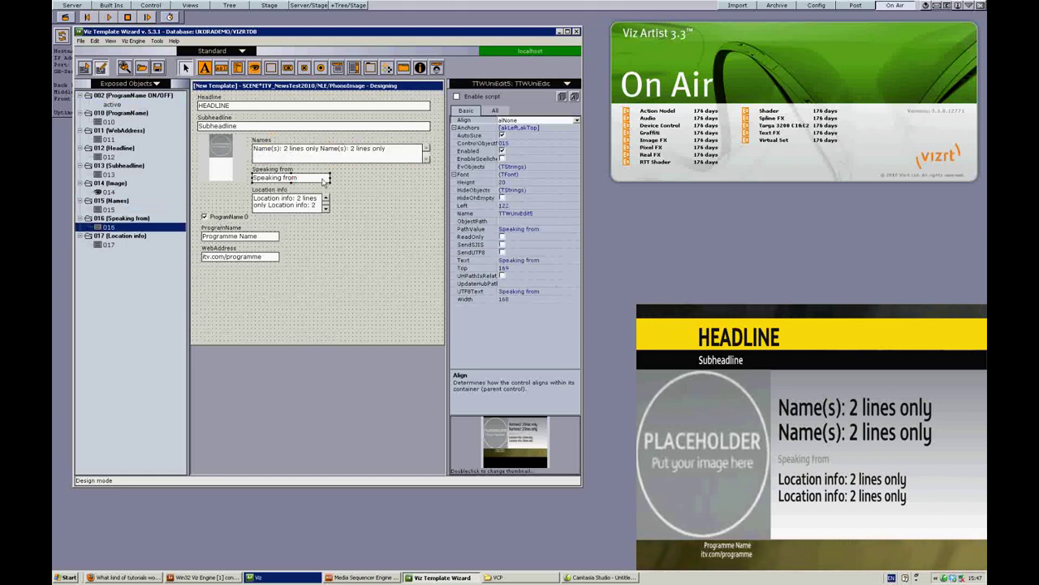
pyautogui.moveTo(331, 179); pyautogui.dragTo(430, 180)
pyautogui.click(298, 203)
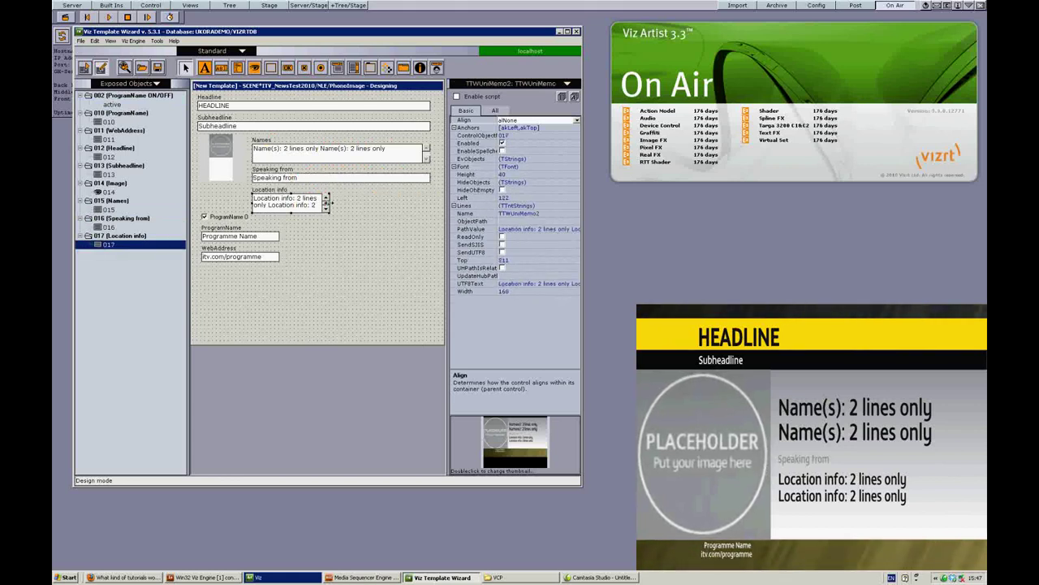
pyautogui.moveTo(327, 202); pyautogui.dragTo(427, 205)
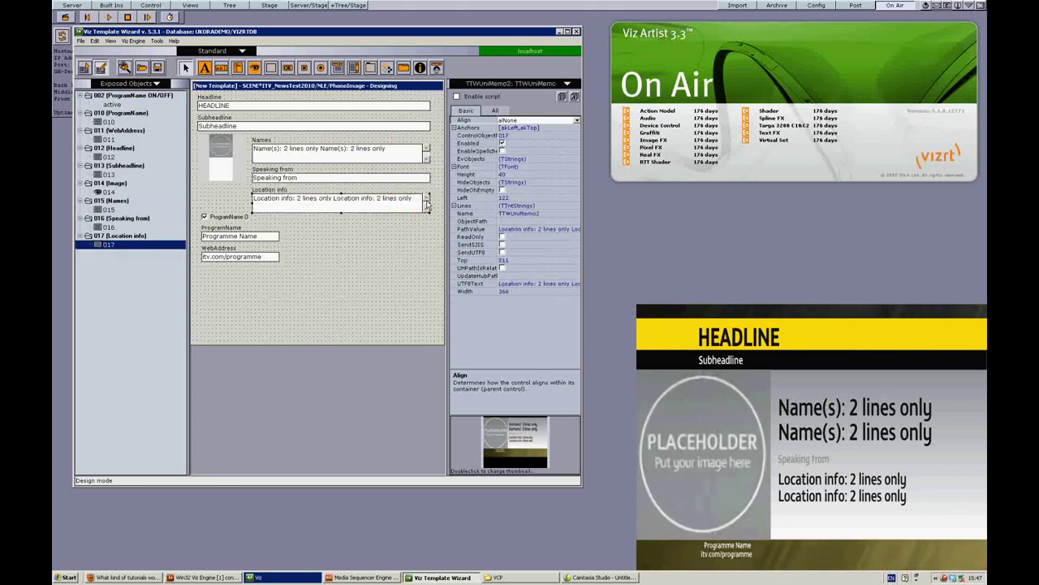
pyautogui.click(226, 216)
pyautogui.moveTo(249, 216); pyautogui.dragTo(273, 217)
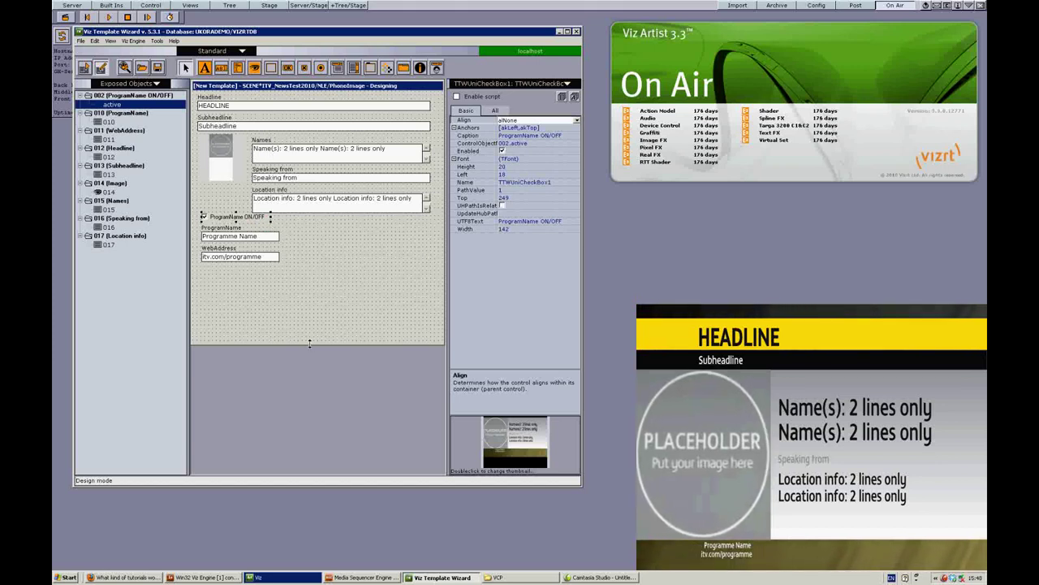
pyautogui.moveTo(306, 344); pyautogui.dragTo(309, 268)
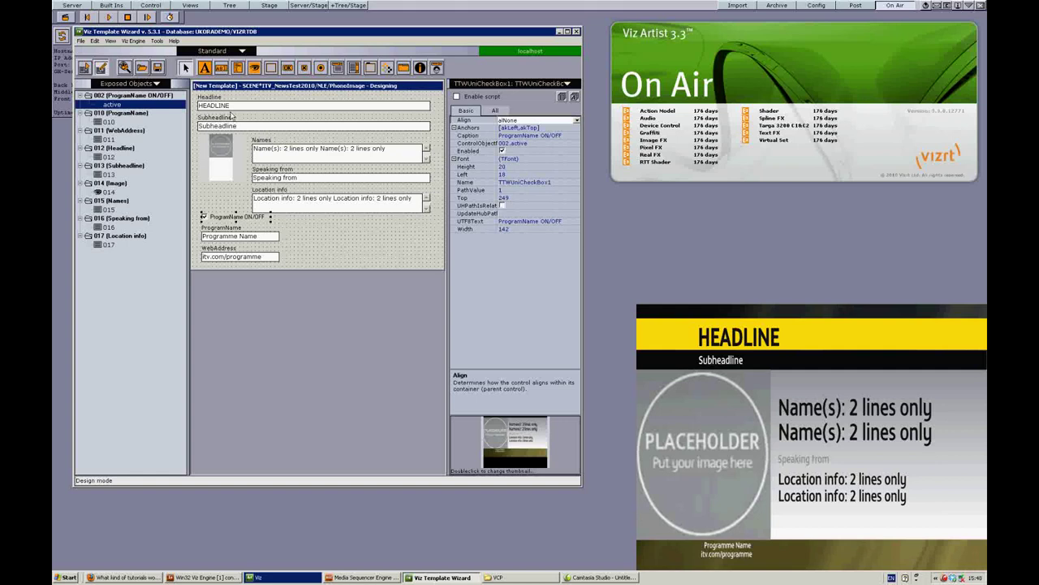
# Step: In Run mode, clear the Headline placeholder and enter 'Showing Viz Template' as the subheadline
pyautogui.click(83, 68)
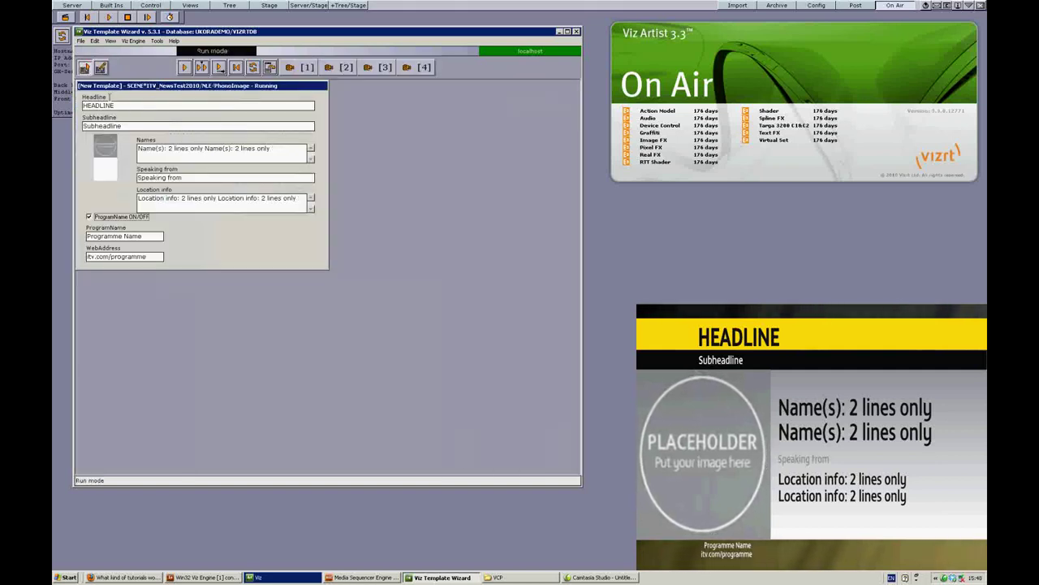
pyautogui.click(127, 105)
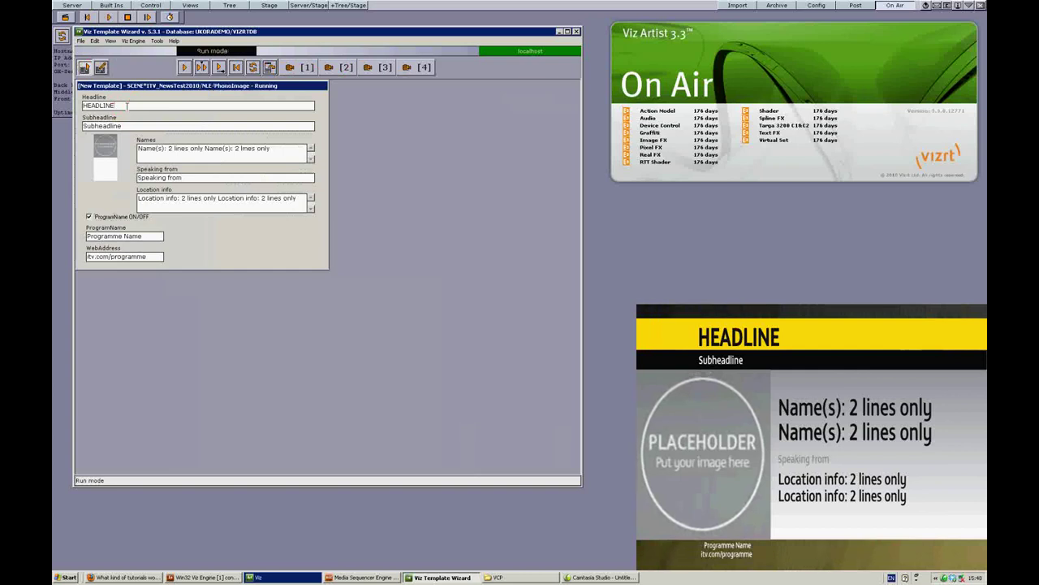
pyautogui.press('BackSpace')
pyautogui.press('BackSpace')
pyautogui.press('BackSpace')
pyautogui.press('BackSpace')
pyautogui.press('BackSpace')
pyautogui.press('BackSpace')
pyautogui.press('BackSpace')
pyautogui.press('BackSpace')
pyautogui.moveTo(136, 125); pyautogui.dragTo(70, 128)
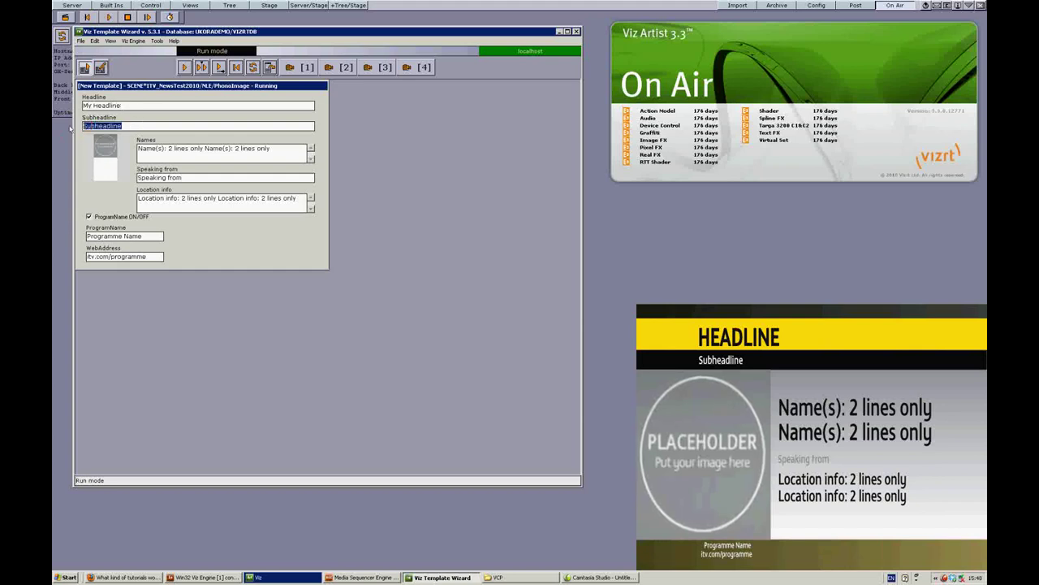
pyautogui.write('Showing Viz')
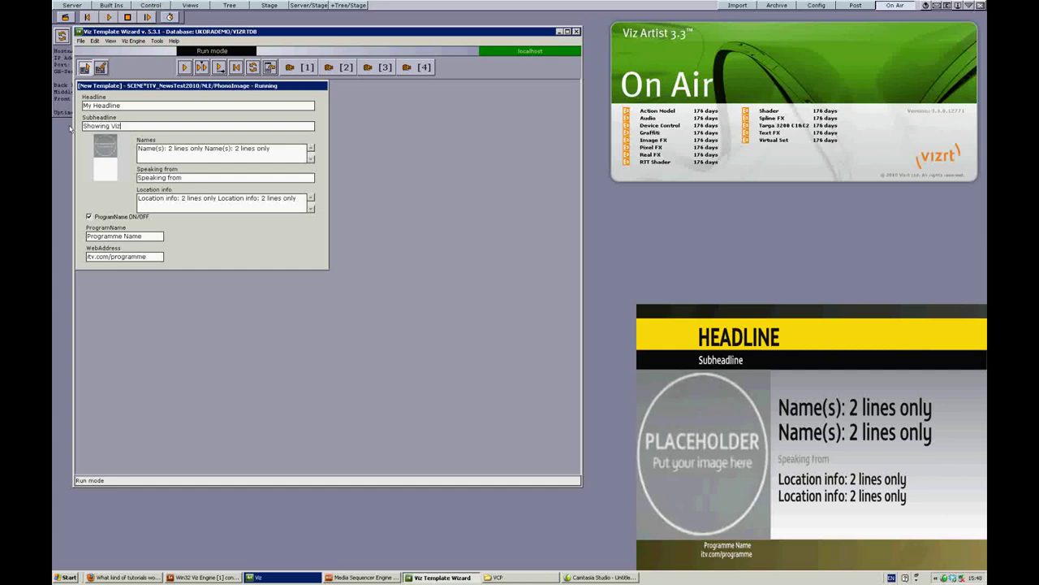
pyautogui.write(' Template Wizard')
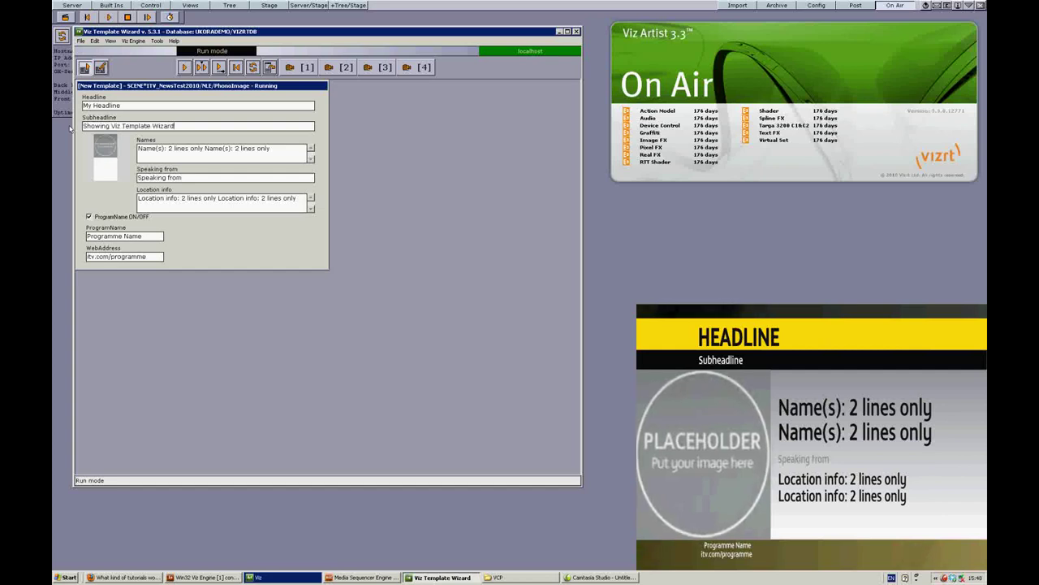
# Step: Enter the presenter's name in Names and start the Location info (Ealing Studios, London)
pyautogui.moveTo(281, 151); pyautogui.dragTo(122, 157)
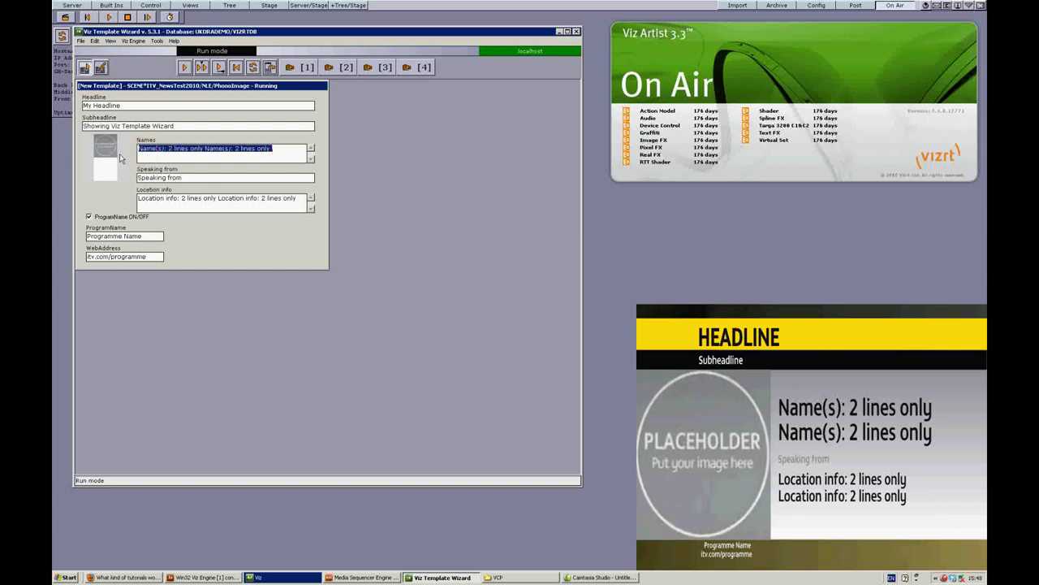
pyautogui.write('Lars Henriksen')
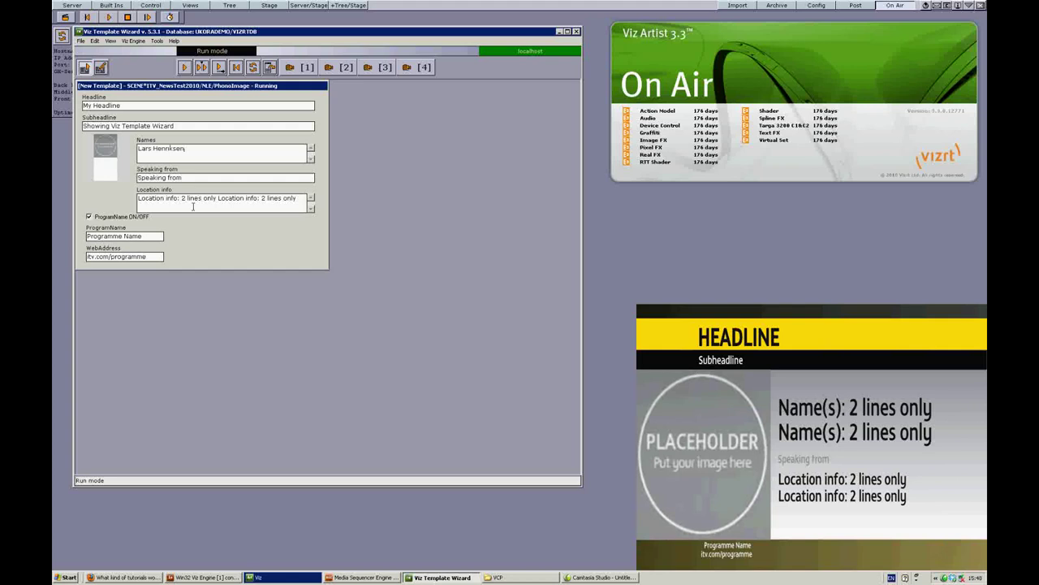
pyautogui.moveTo(301, 199); pyautogui.dragTo(63, 201)
pyautogui.write('Ealing Studios, London')
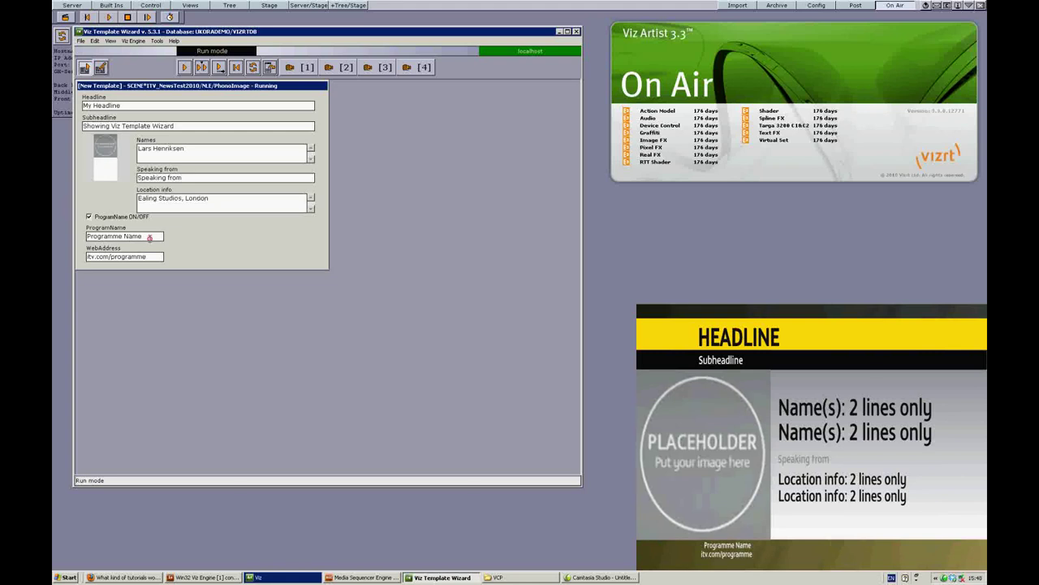
pyautogui.click(118, 236)
pyautogui.write('Tutorials')
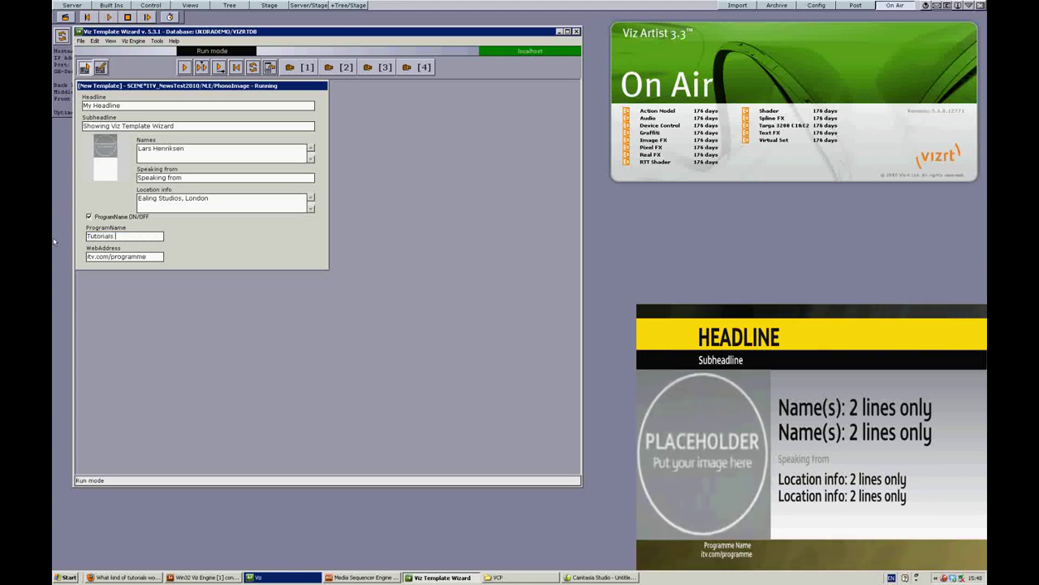
pyautogui.write(' with Lars')
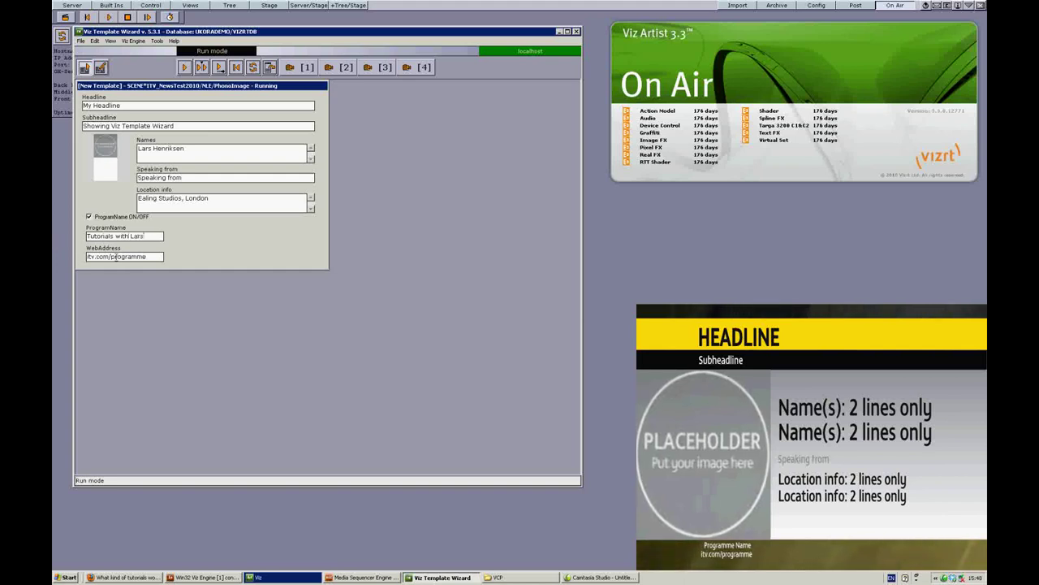
pyautogui.moveTo(149, 255); pyautogui.dragTo(66, 254)
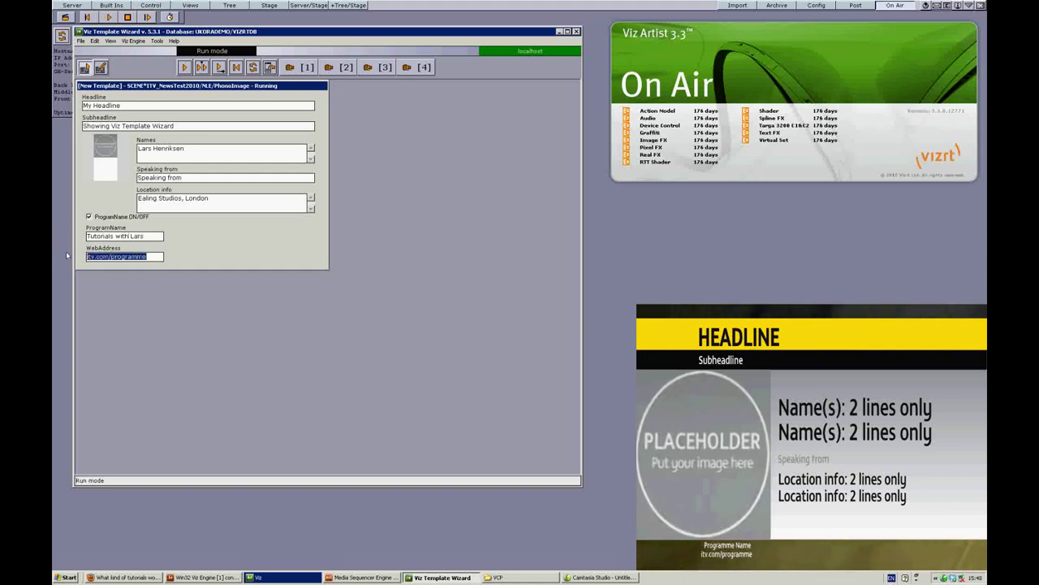
pyautogui.write('www.vi')
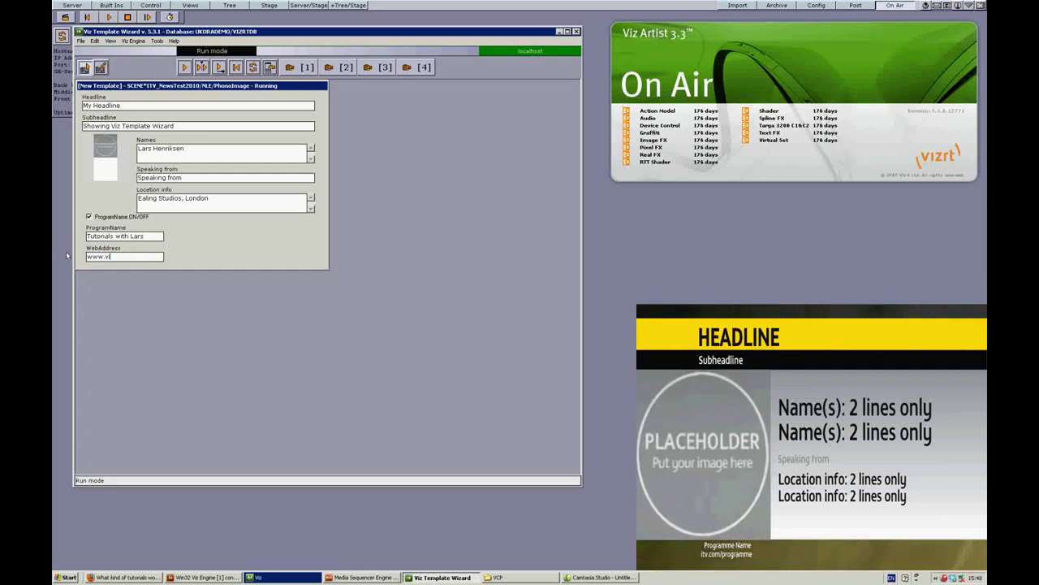
pyautogui.write('zrt.com')
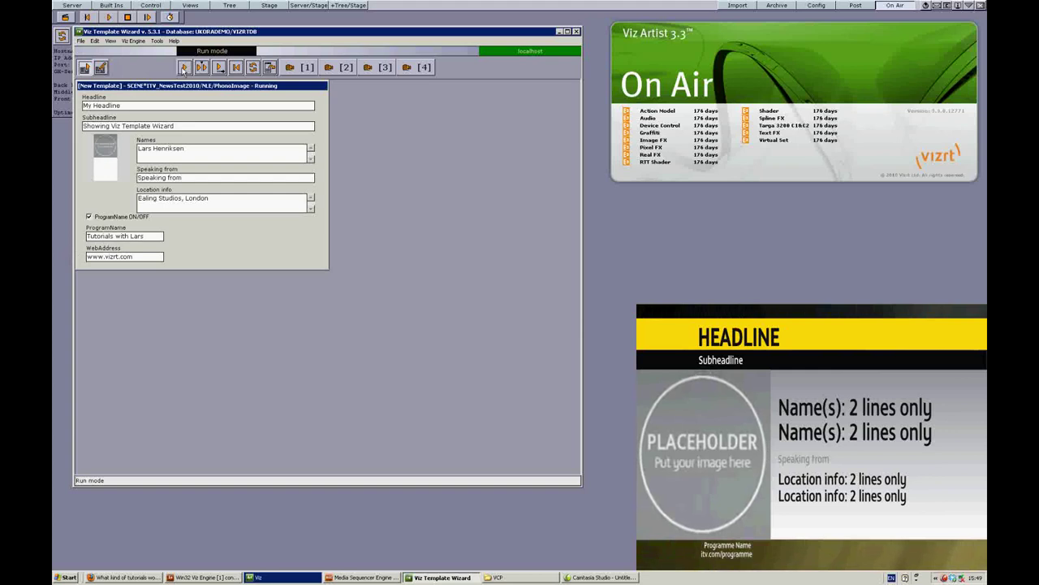
# Step: Fill the image slot with the ledley_king.png portrait from Viz Object Store
pyautogui.click(100, 152)
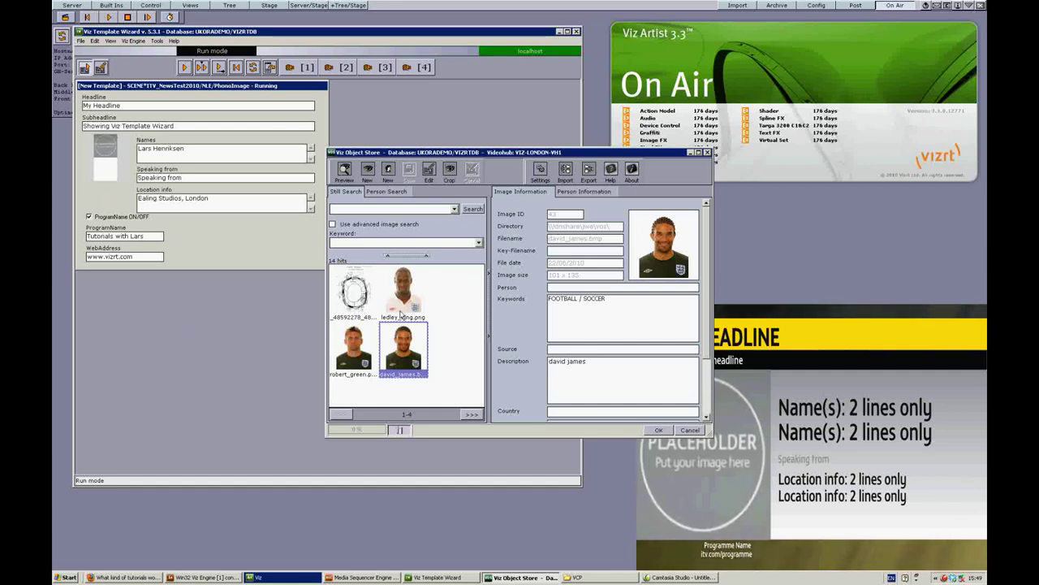
pyautogui.click(405, 291)
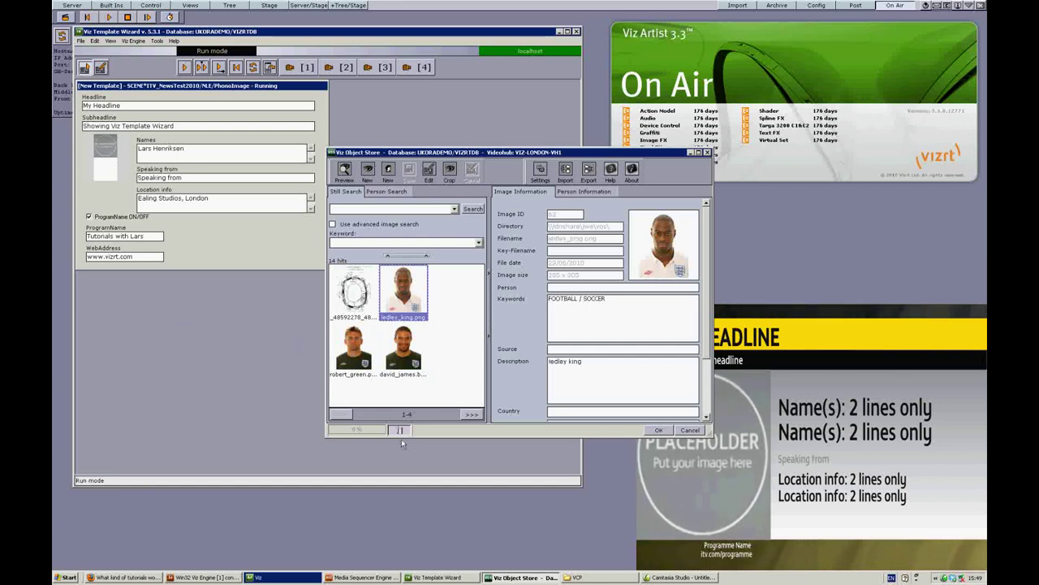
pyautogui.click(658, 429)
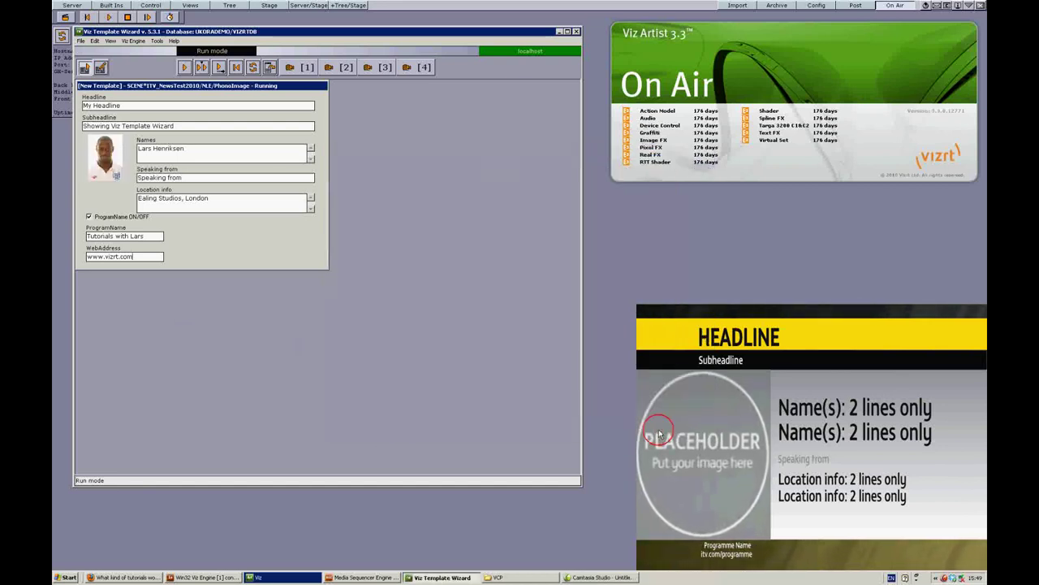
pyautogui.click(186, 67)
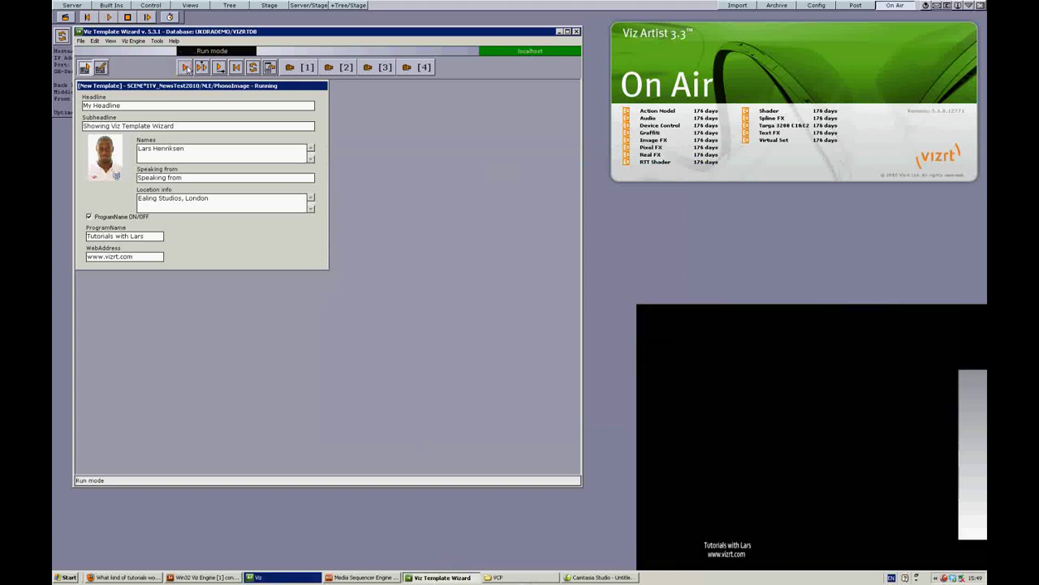